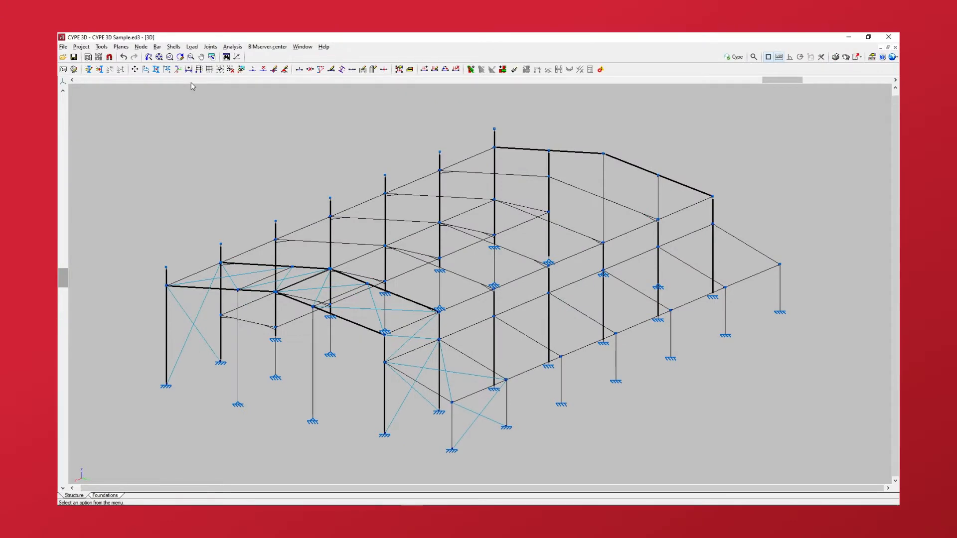
Step: Create a new joint at node N24 between the HEB240 column, the IPE300 beam and the two HEA120 beams, and accept it
{"action": "left_click", "coordinate": [209, 47]}
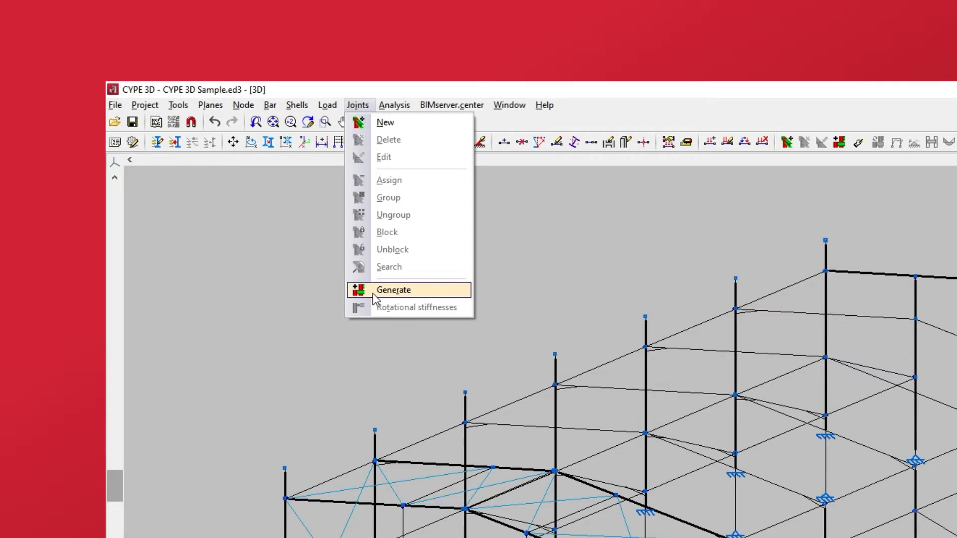
{"action": "left_click", "coordinate": [373, 125]}
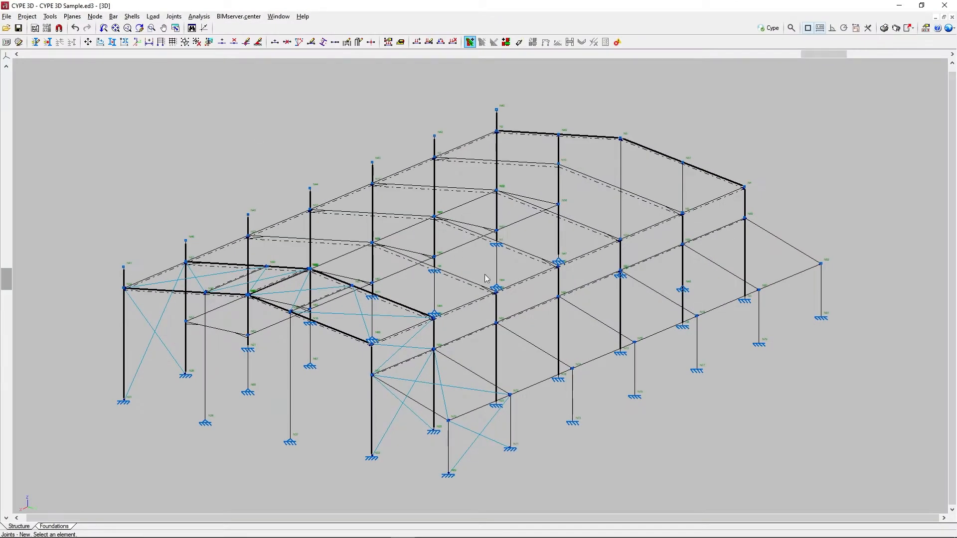
{"action": "middle_click_drag", "start_coordinate": [519, 314], "coordinate": [500, 293], "text": "shift"}
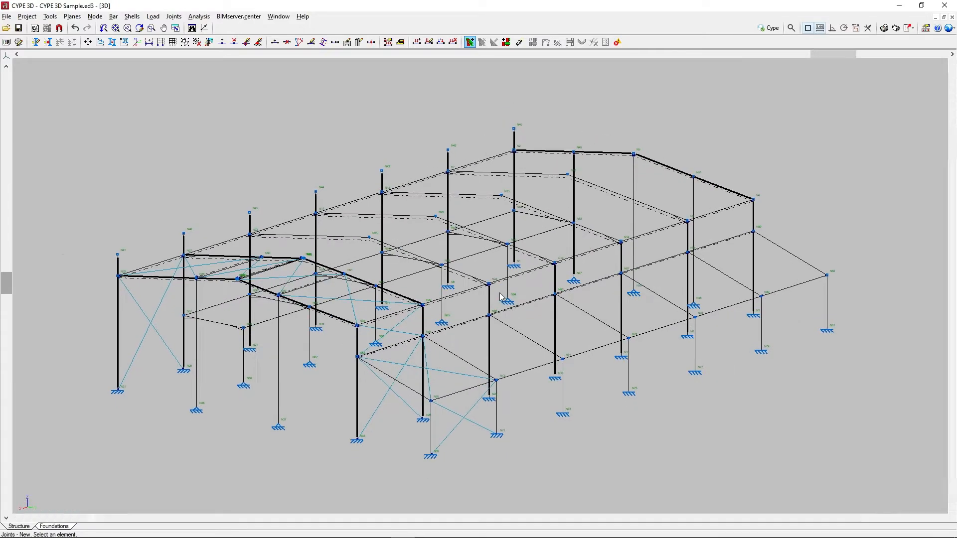
{"action": "scroll", "coordinate": [501, 296], "scroll_direction": "up", "scroll_amount": 10}
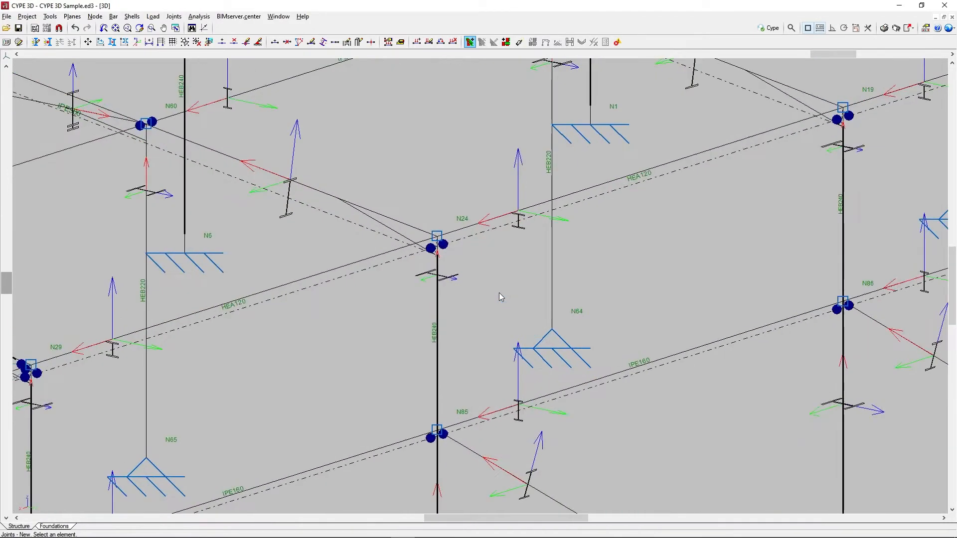
{"action": "left_click", "coordinate": [438, 240]}
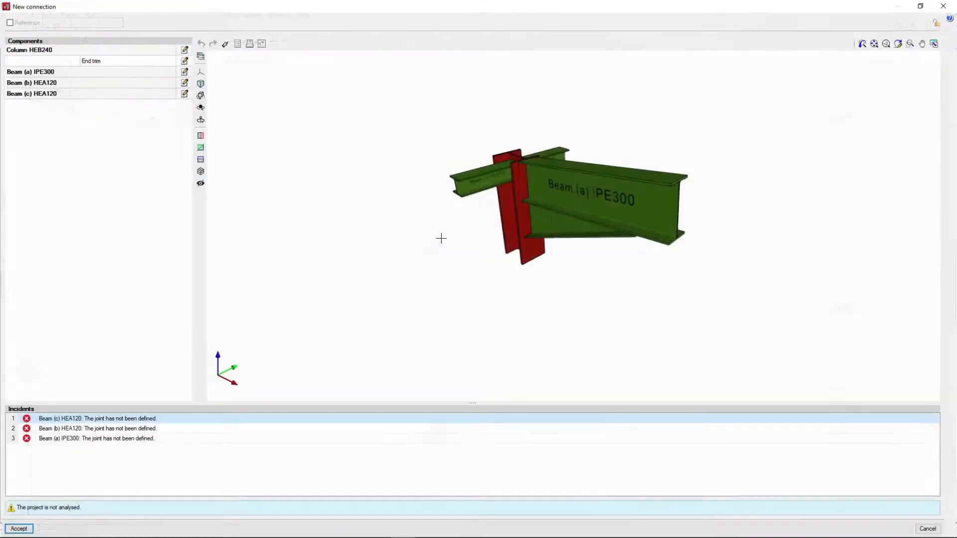
{"action": "middle_click_drag", "start_coordinate": [643, 288], "coordinate": [449, 285], "text": "shift"}
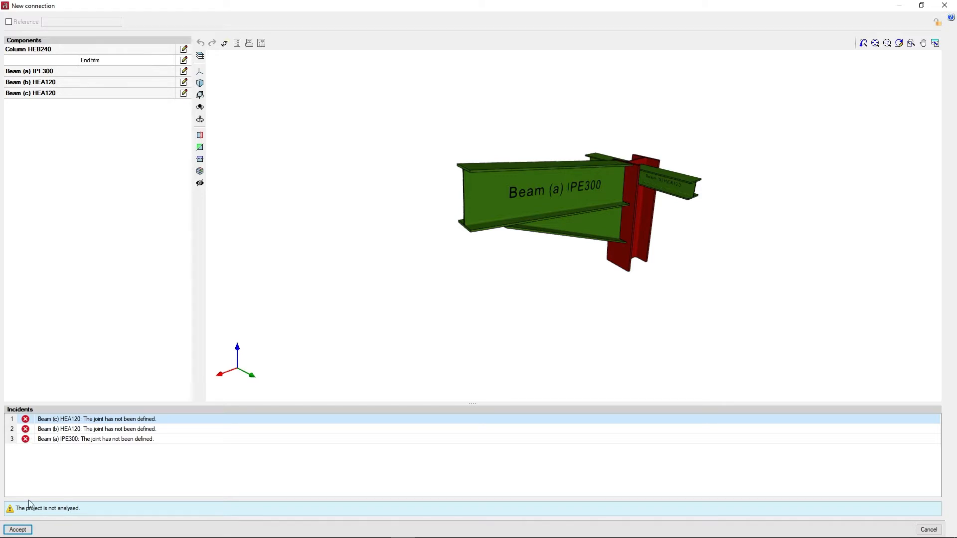
{"action": "left_click", "coordinate": [18, 529]}
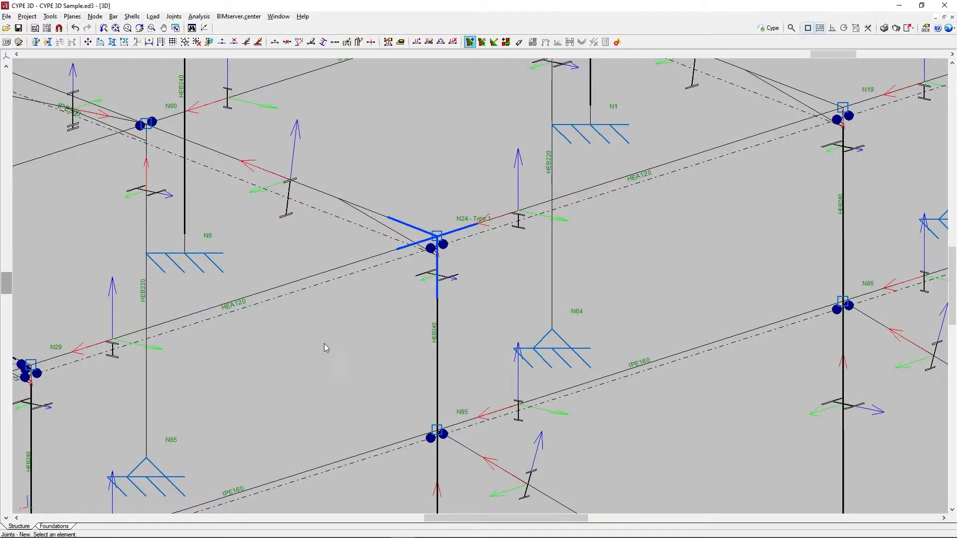
Step: Create a new baseplate joint at the foot of the HEB220 corner column, node N33, inspect its 3D model and accept it
{"action": "middle_click", "coordinate": [417, 268]}
{"action": "middle_click", "coordinate": [418, 268]}
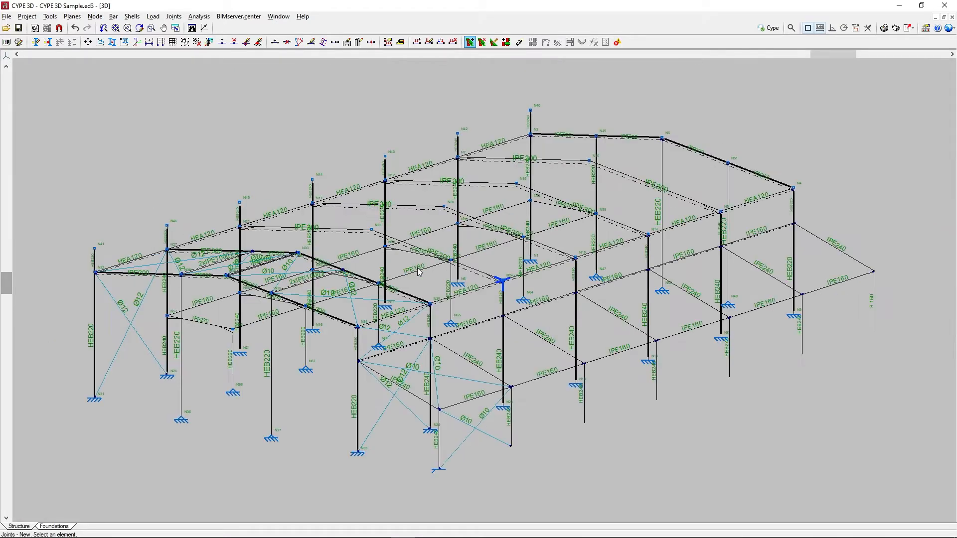
{"action": "scroll", "coordinate": [352, 469], "scroll_direction": "up", "scroll_amount": 1}
{"action": "scroll", "coordinate": [351, 470], "scroll_direction": "up", "scroll_amount": 4}
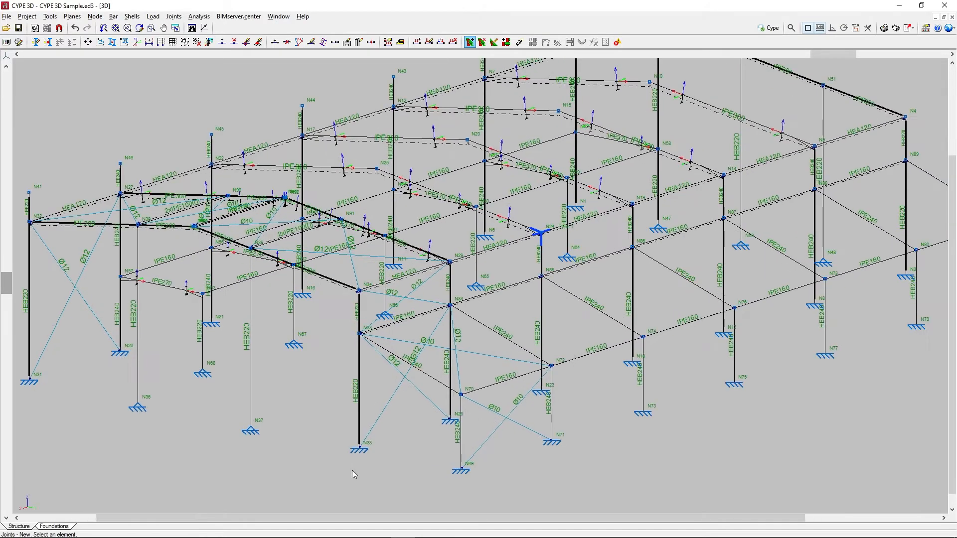
{"action": "middle_click_drag", "start_coordinate": [352, 470], "coordinate": [485, 432]}
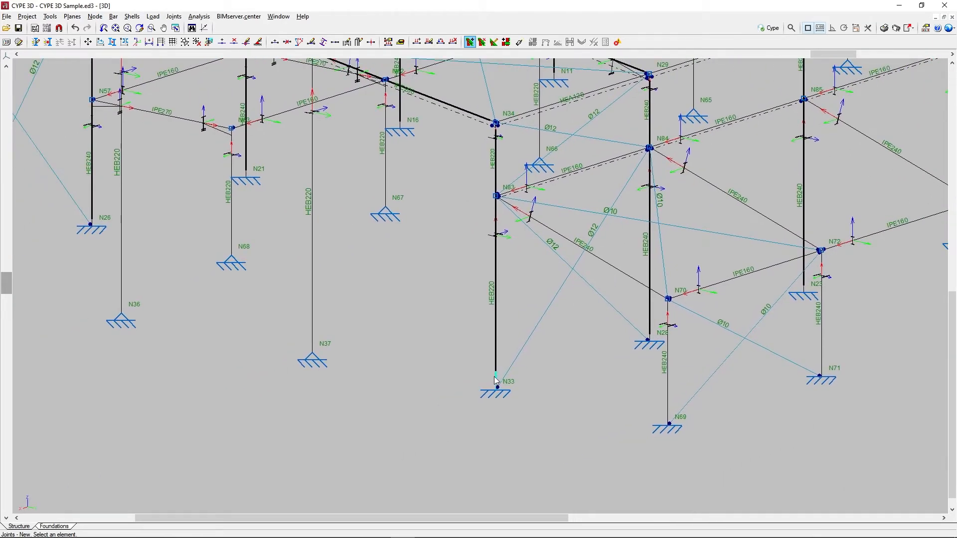
{"action": "left_click", "coordinate": [457, 369]}
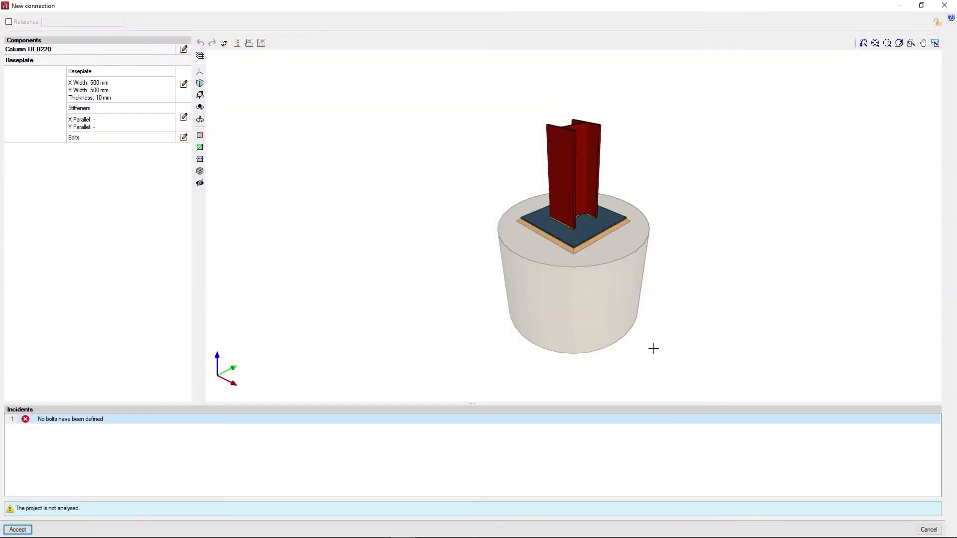
{"action": "middle_click_drag", "start_coordinate": [653, 348], "coordinate": [603, 344], "text": "shift"}
{"action": "scroll", "coordinate": [586, 243], "scroll_direction": "up", "scroll_amount": 3}
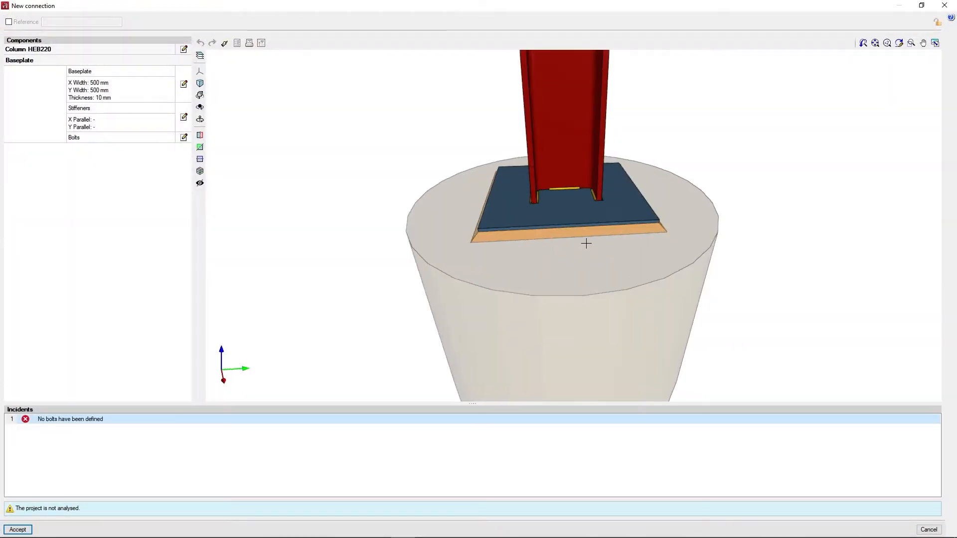
{"action": "mouse_move", "coordinate": [694, 269]}
{"action": "middle_mouse_down", "text": "shift"}
{"action": "mouse_move", "coordinate": [560, 274]}
{"action": "mouse_move", "coordinate": [412, 260]}
{"action": "middle_mouse_up", "text": "shift"}
{"action": "scroll", "coordinate": [410, 259], "scroll_direction": "up", "scroll_amount": 2}
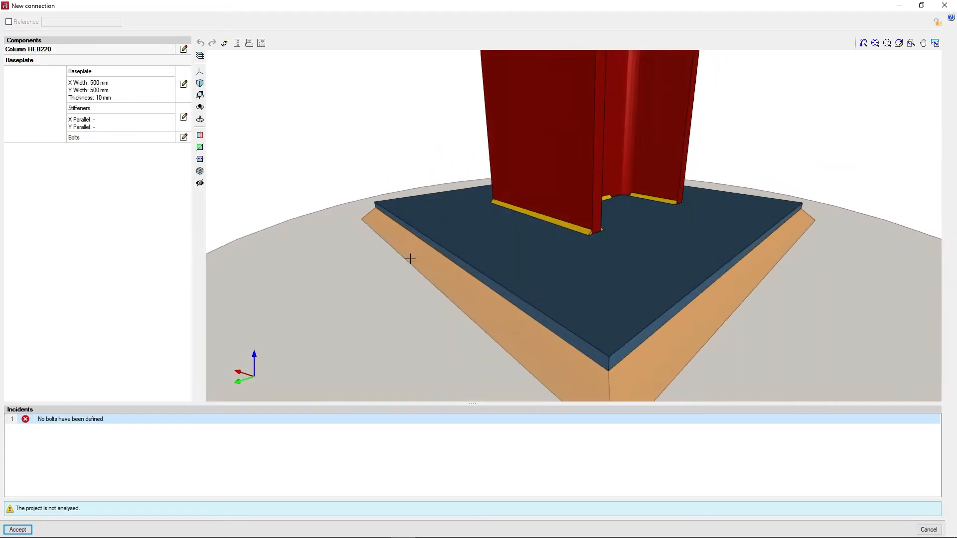
{"action": "scroll", "coordinate": [410, 260], "scroll_direction": "down", "scroll_amount": 5}
{"action": "scroll", "coordinate": [476, 275], "scroll_direction": "up", "scroll_amount": 2}
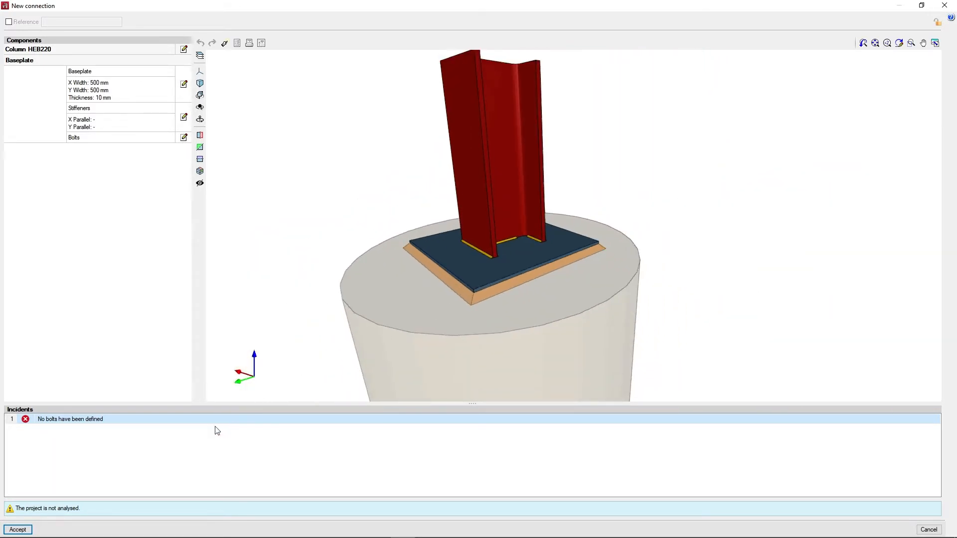
{"action": "left_click", "coordinate": [28, 530]}
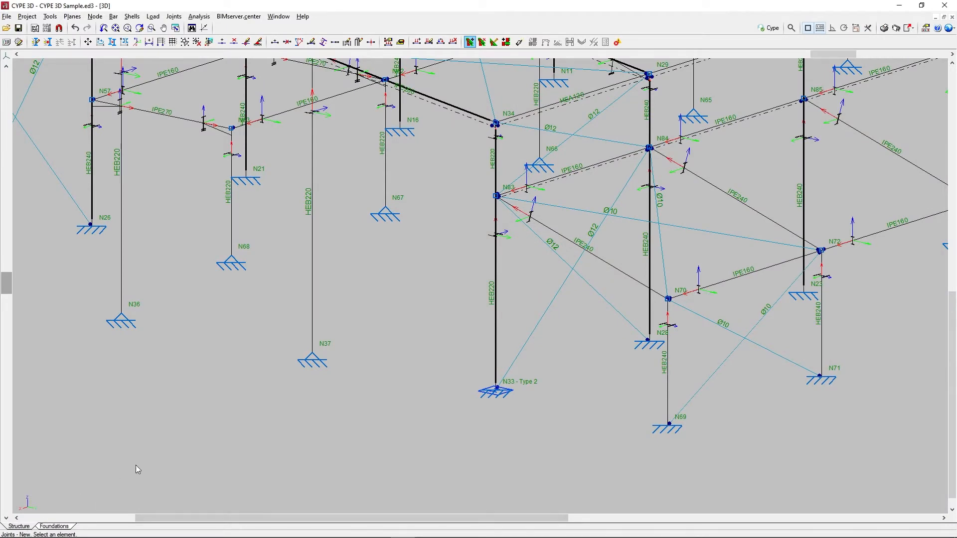
Step: Create a new baseplate joint at the pinned support of the HEB220 column, node N37, and accept it
{"action": "left_click", "coordinate": [313, 360]}
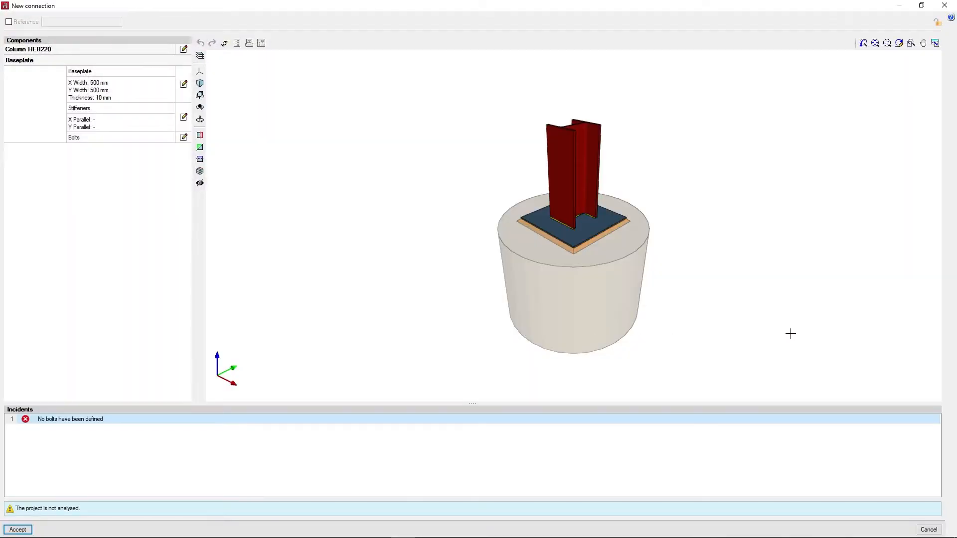
{"action": "middle_click_drag", "start_coordinate": [790, 333], "coordinate": [632, 334]}
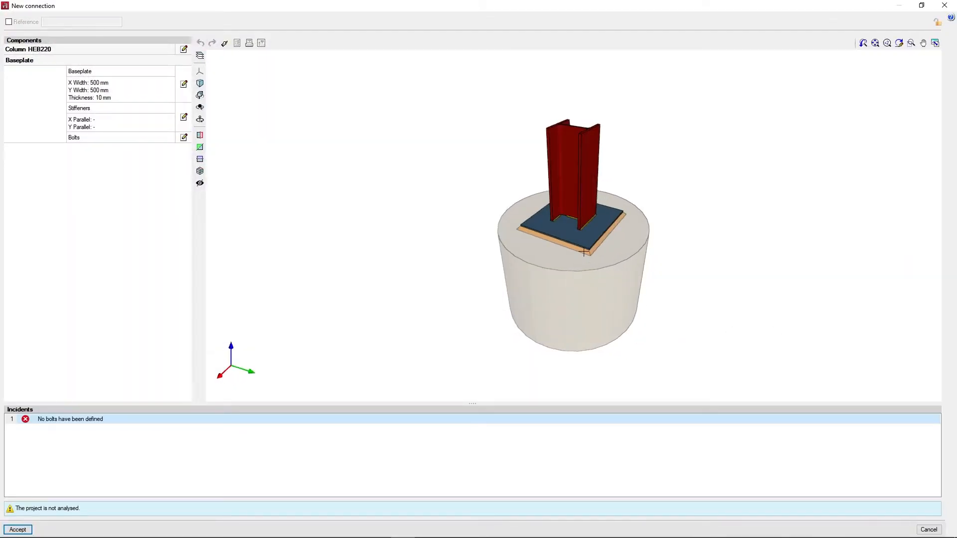
{"action": "scroll", "coordinate": [570, 228], "scroll_direction": "up", "scroll_amount": 3}
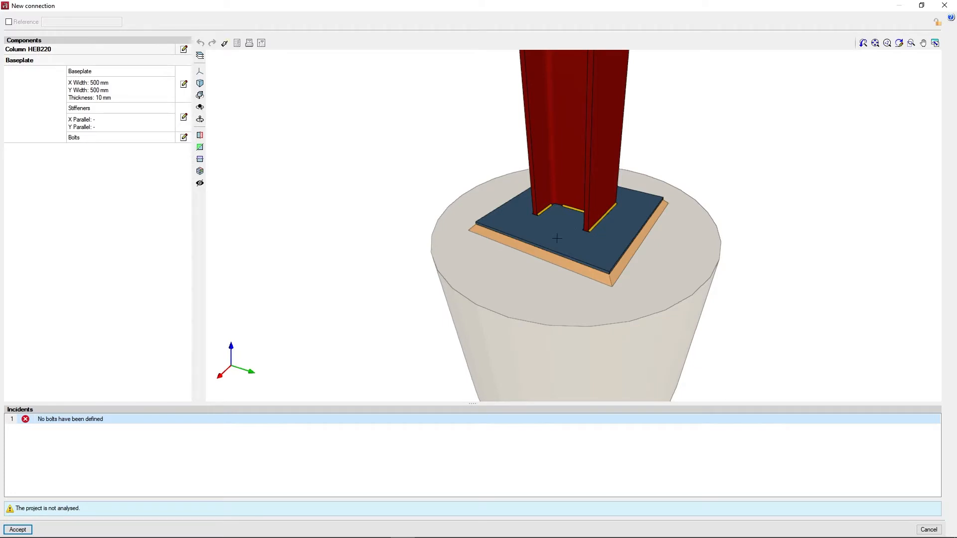
{"action": "left_click", "coordinate": [27, 531]}
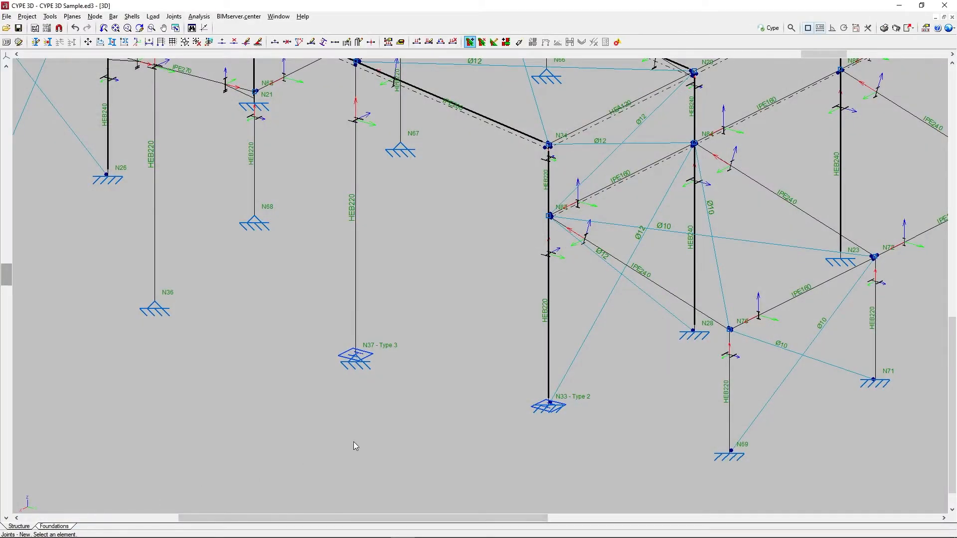
Step: Create a new joint at node N72 between the HEB220 column, the IPE240 beam and the two IPE160 beams, and accept it
{"action": "middle_click", "coordinate": [354, 442]}
{"action": "middle_click", "coordinate": [355, 441]}
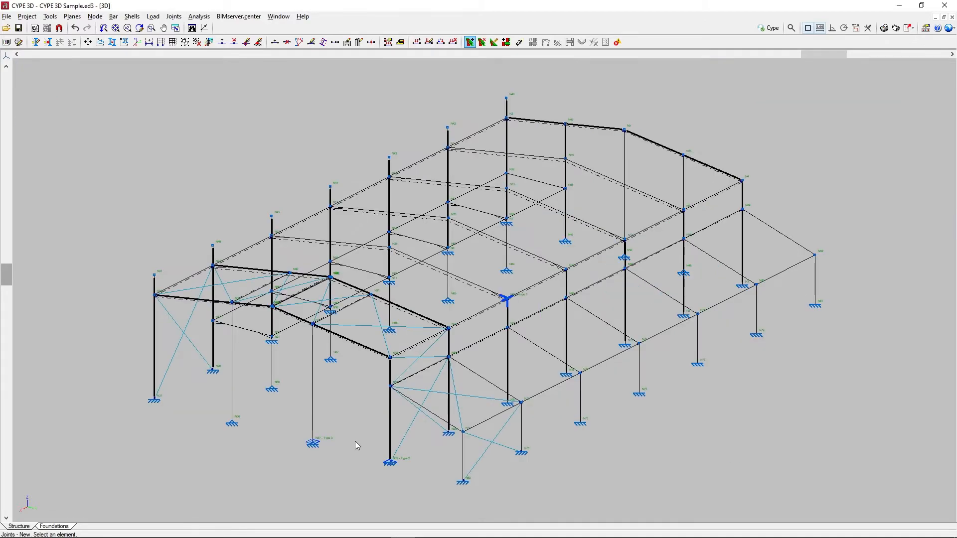
{"action": "scroll", "coordinate": [535, 433], "scroll_direction": "up", "scroll_amount": 2}
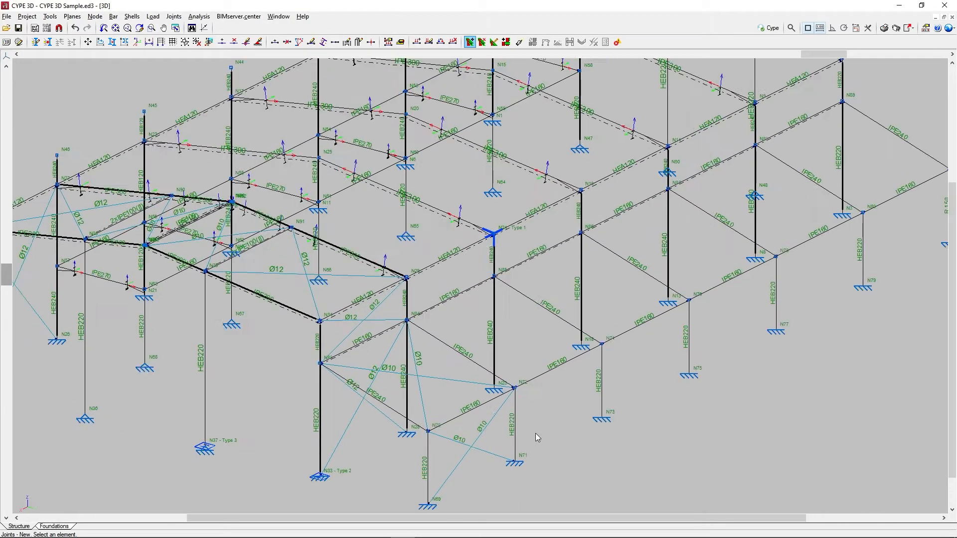
{"action": "scroll", "coordinate": [536, 432], "scroll_direction": "up", "scroll_amount": 5}
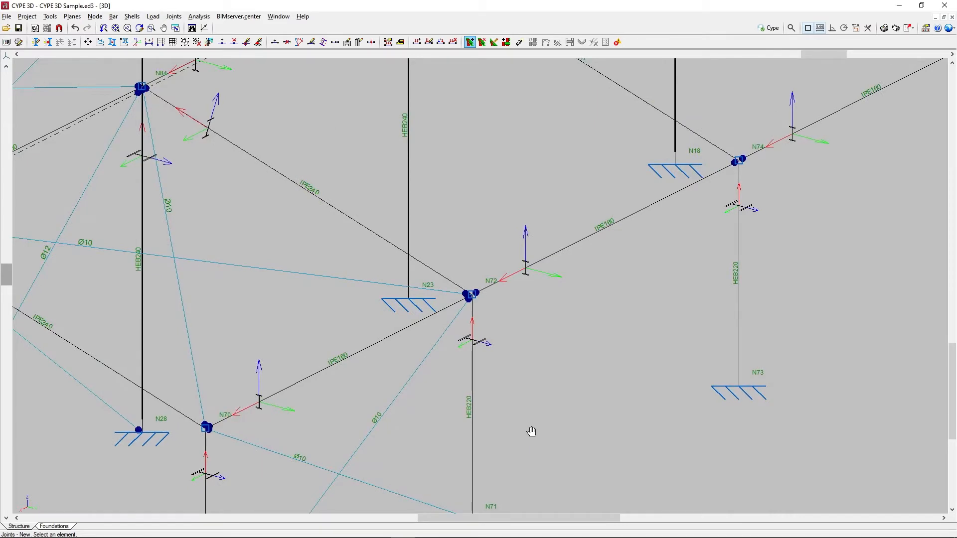
{"action": "middle_click_drag", "start_coordinate": [532, 431], "coordinate": [531, 396]}
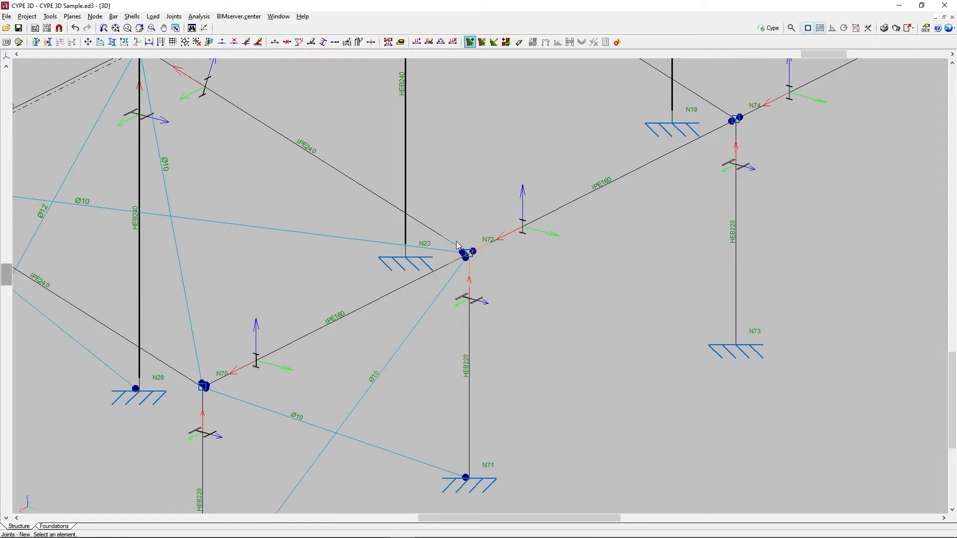
{"action": "left_click", "coordinate": [476, 209]}
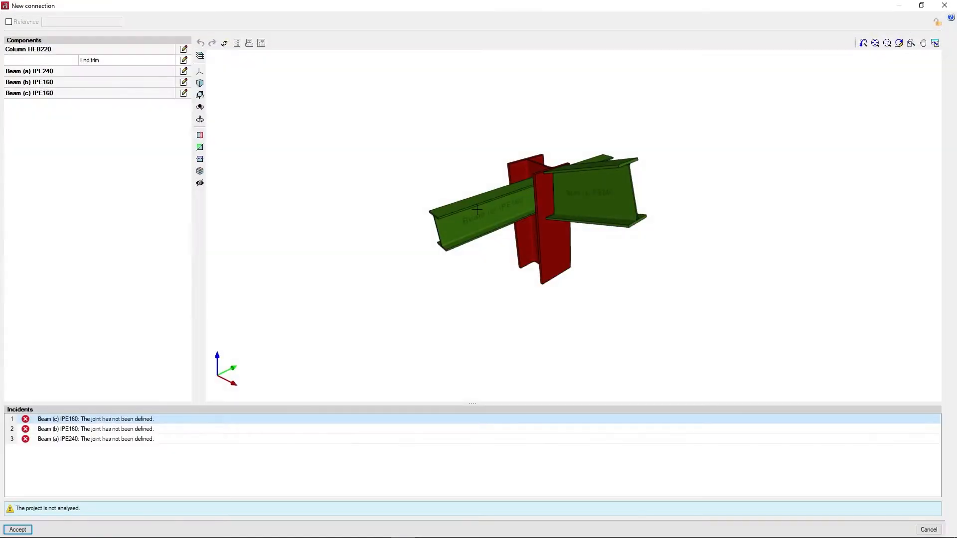
{"action": "middle_click_drag", "start_coordinate": [612, 292], "coordinate": [406, 291], "text": "shift"}
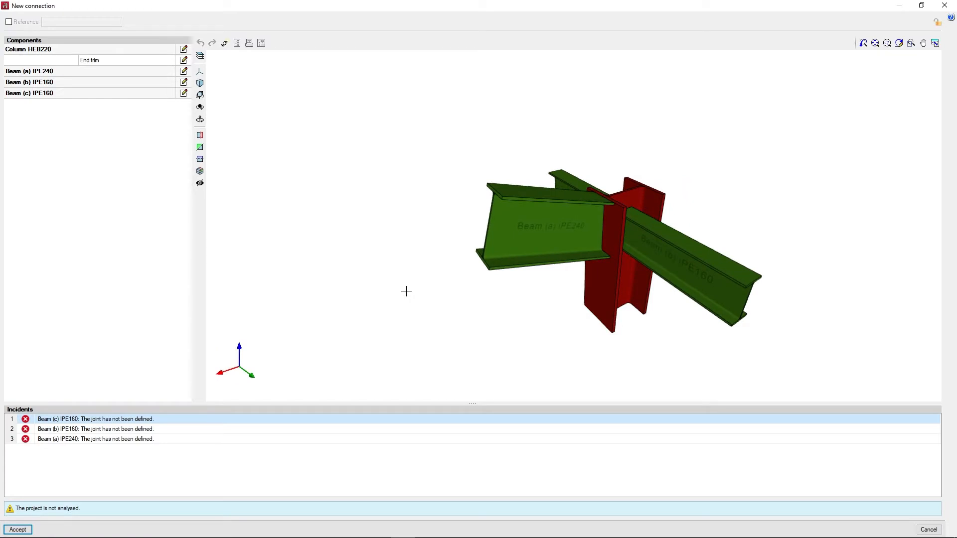
{"action": "left_click", "coordinate": [29, 530]}
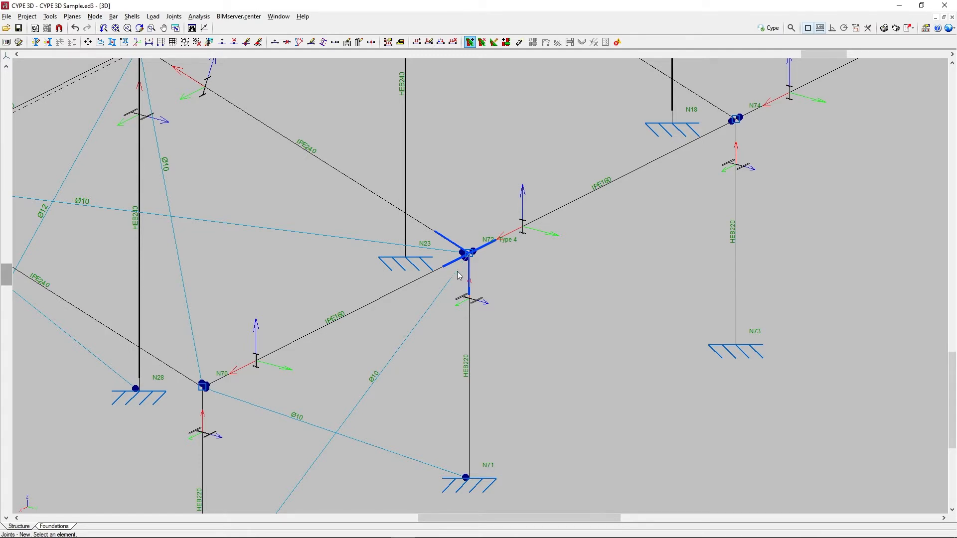
Step: Add a tie joint with an L40x4 angle section at node N72 for the Ø10 tie descending to node N69, and accept it
{"action": "left_click", "coordinate": [491, 276]}
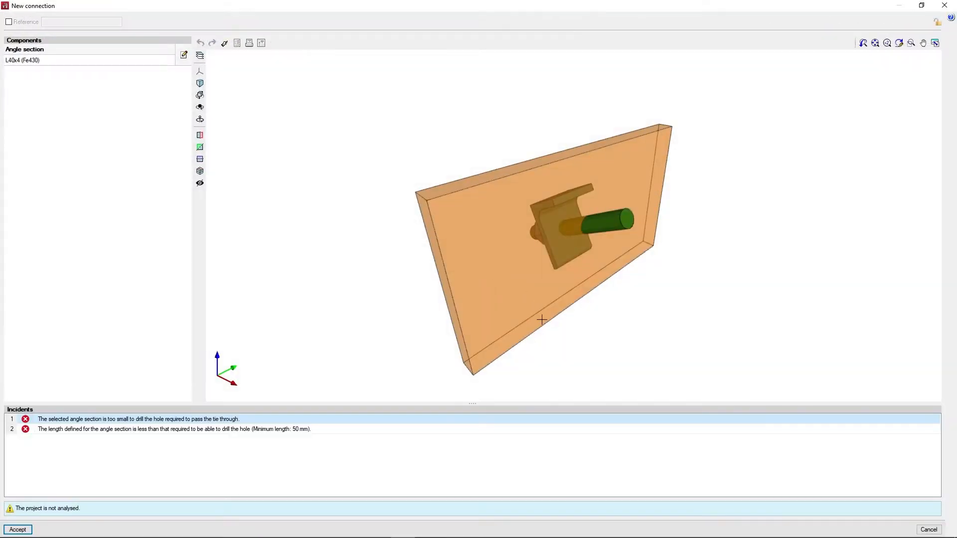
{"action": "scroll", "coordinate": [542, 319], "scroll_direction": "down", "scroll_amount": 2}
{"action": "middle_click_drag", "start_coordinate": [546, 331], "coordinate": [571, 270]}
{"action": "middle_click_drag", "start_coordinate": [553, 301], "coordinate": [686, 297], "text": "shift"}
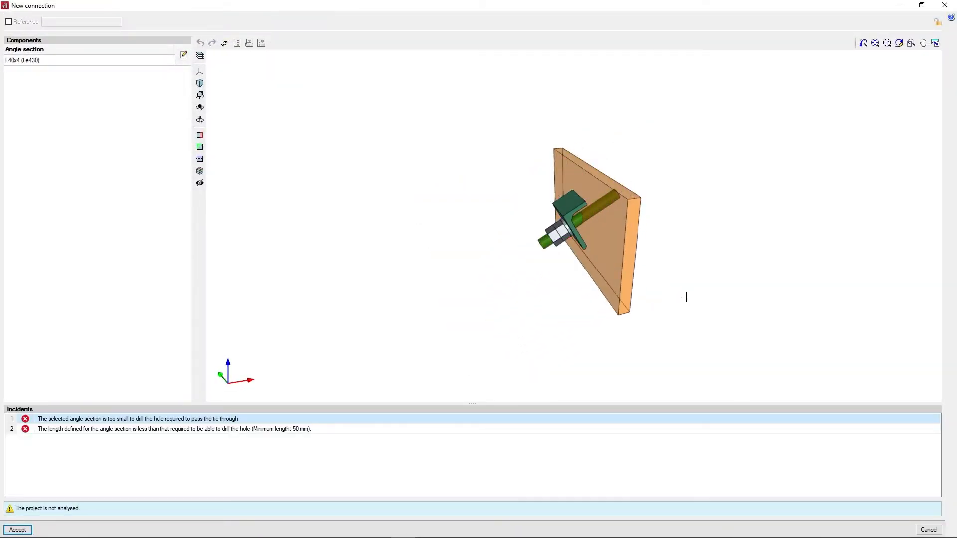
{"action": "left_click", "coordinate": [17, 529]}
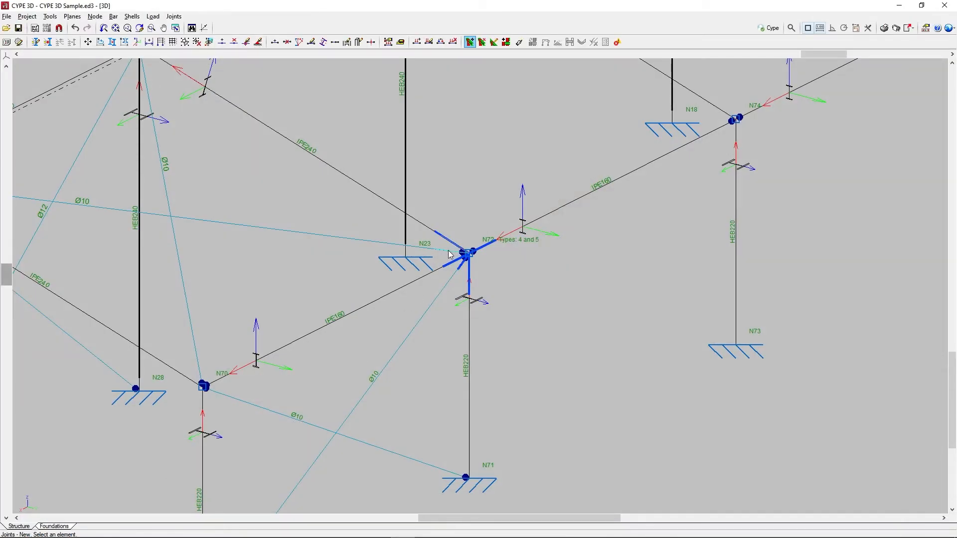
Step: Add a tie joint with an L40x4 angle section at node N72 for the Ø10 tie running to node N83, and accept it
{"action": "left_click", "coordinate": [402, 266]}
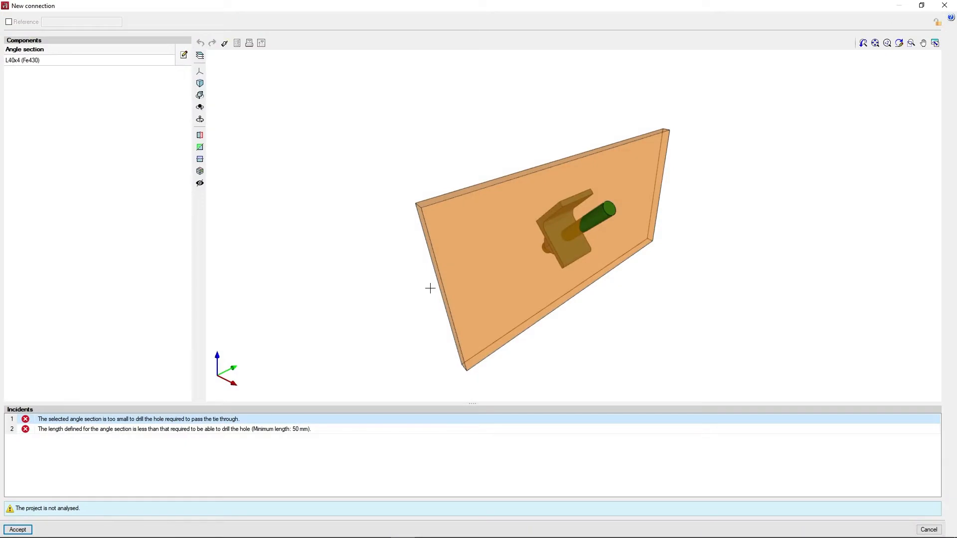
{"action": "middle_click_drag", "start_coordinate": [430, 288], "coordinate": [538, 312]}
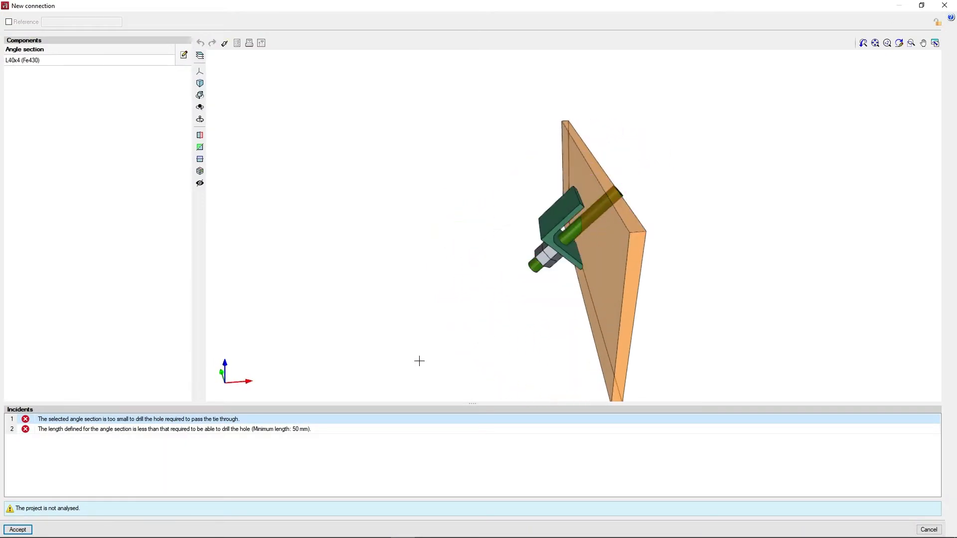
{"action": "left_click", "coordinate": [29, 530]}
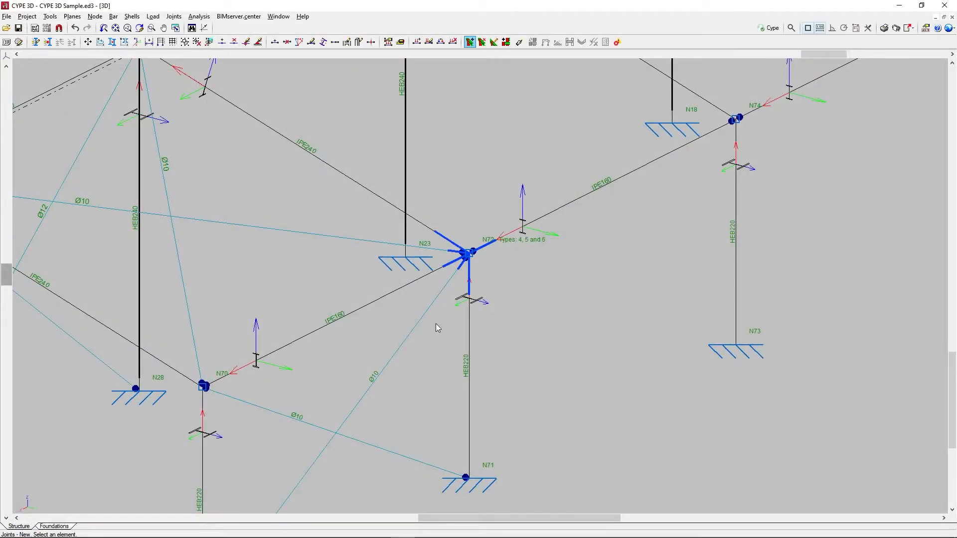
Step: Delete the manually defined joints at the eave node on the long side, at node N72 and at the front corner column base
{"action": "scroll", "coordinate": [501, 272], "scroll_direction": "up", "scroll_amount": 5}
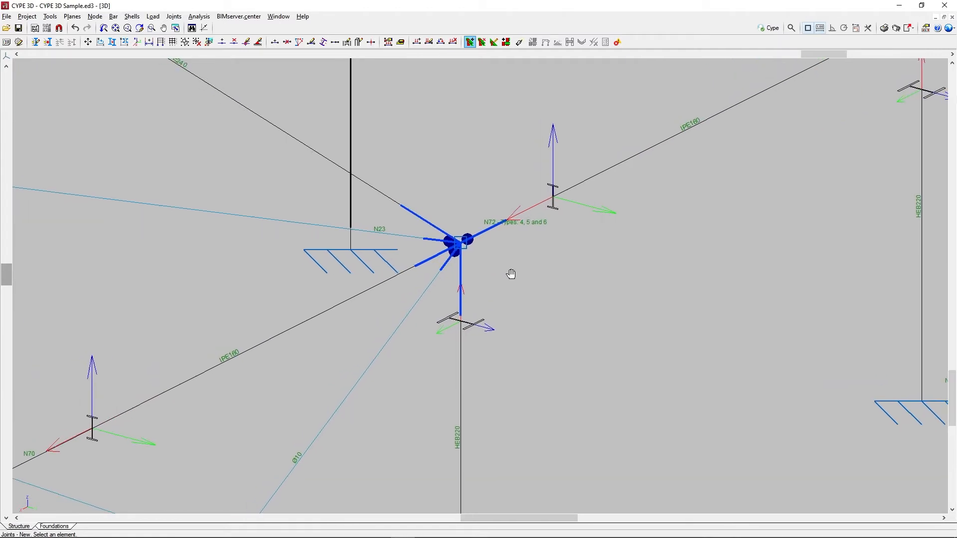
{"action": "scroll", "coordinate": [513, 277], "scroll_direction": "down", "scroll_amount": 8}
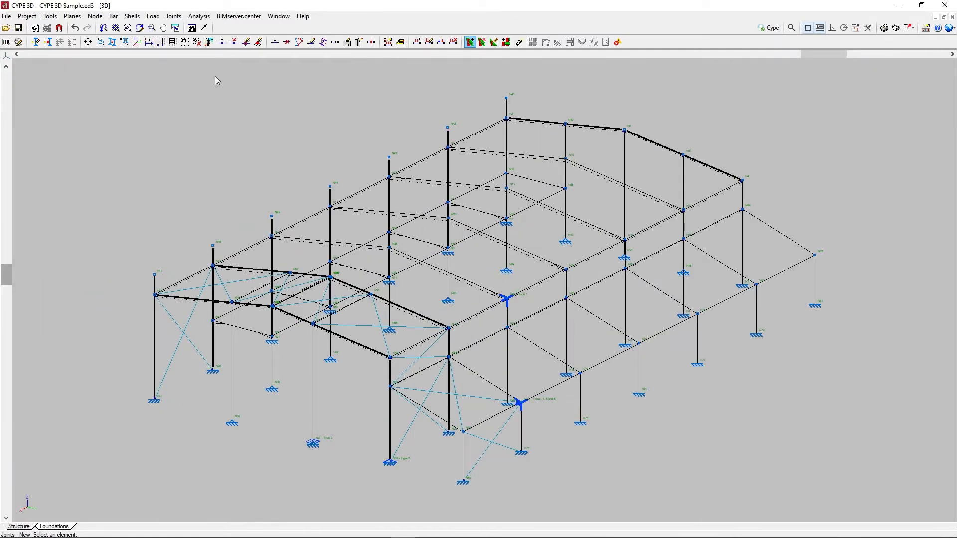
{"action": "left_click", "coordinate": [173, 16]}
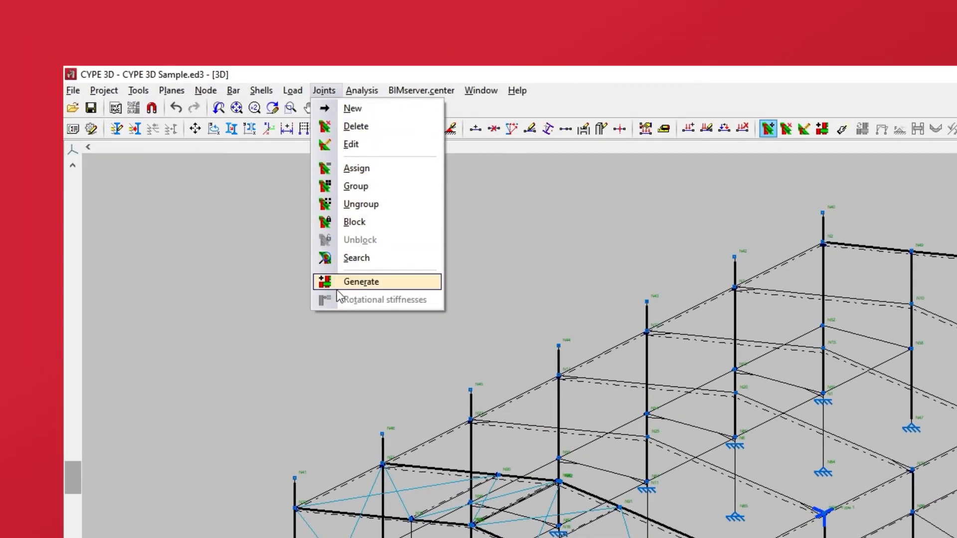
{"action": "left_click", "coordinate": [340, 130]}
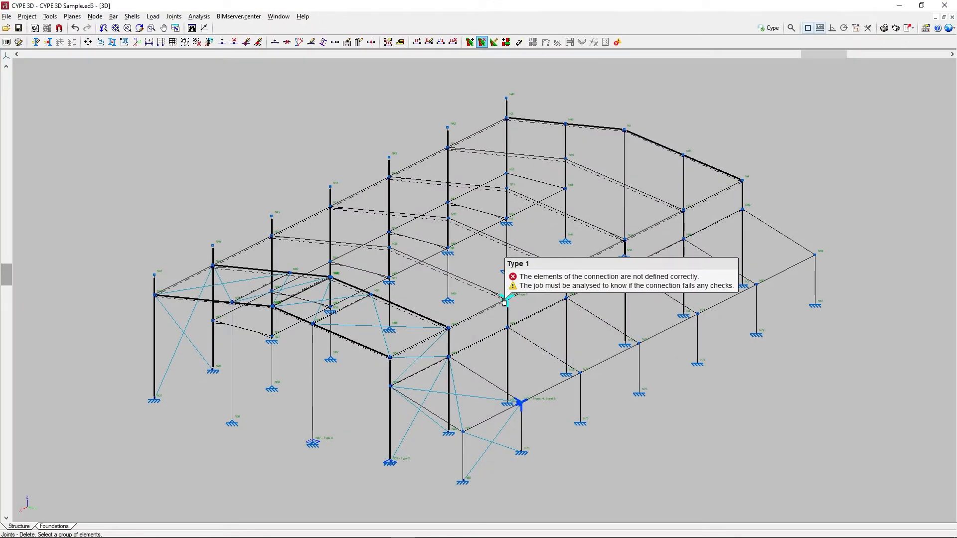
{"action": "left_click", "coordinate": [504, 300]}
{"action": "left_click_drag", "start_coordinate": [586, 498], "coordinate": [362, 382]}
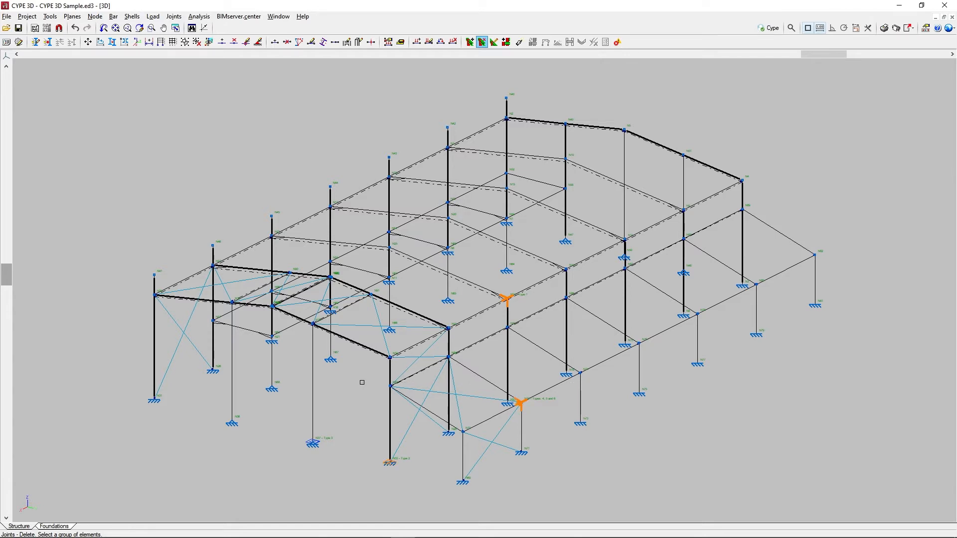
{"action": "right_click", "coordinate": [362, 383]}
Step: Generate the joints automatically for the whole structure, agreeing to group the generated connections where possible
{"action": "left_click", "coordinate": [173, 16]}
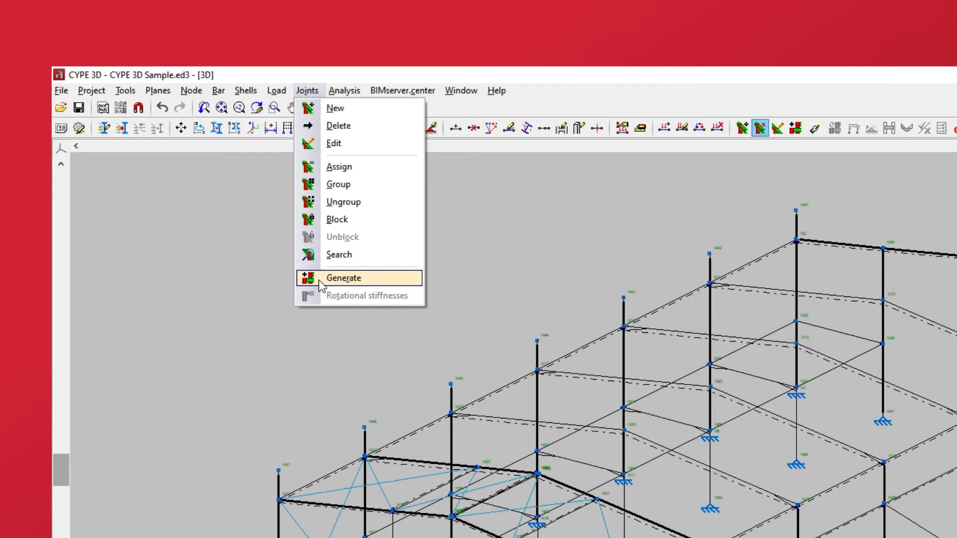
{"action": "left_click", "coordinate": [322, 285]}
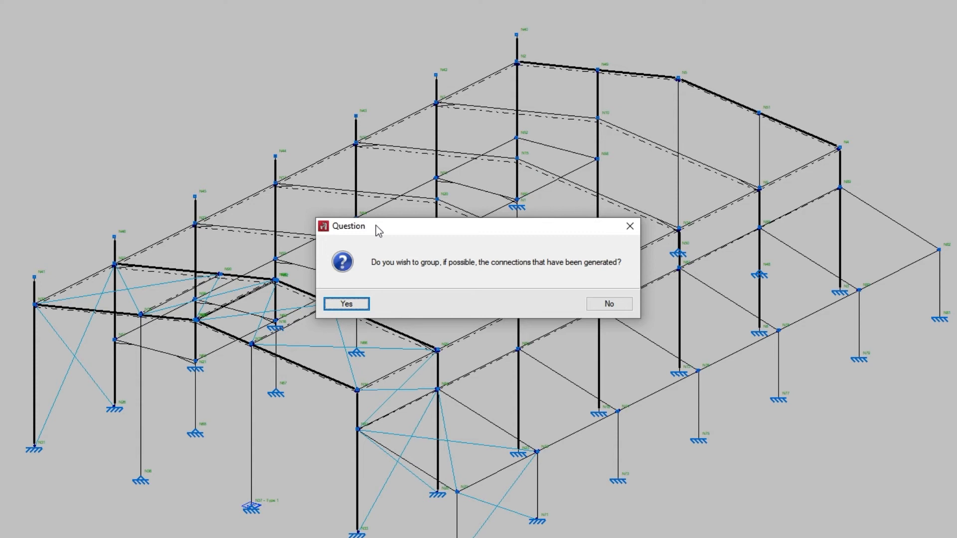
{"action": "left_click", "coordinate": [363, 304]}
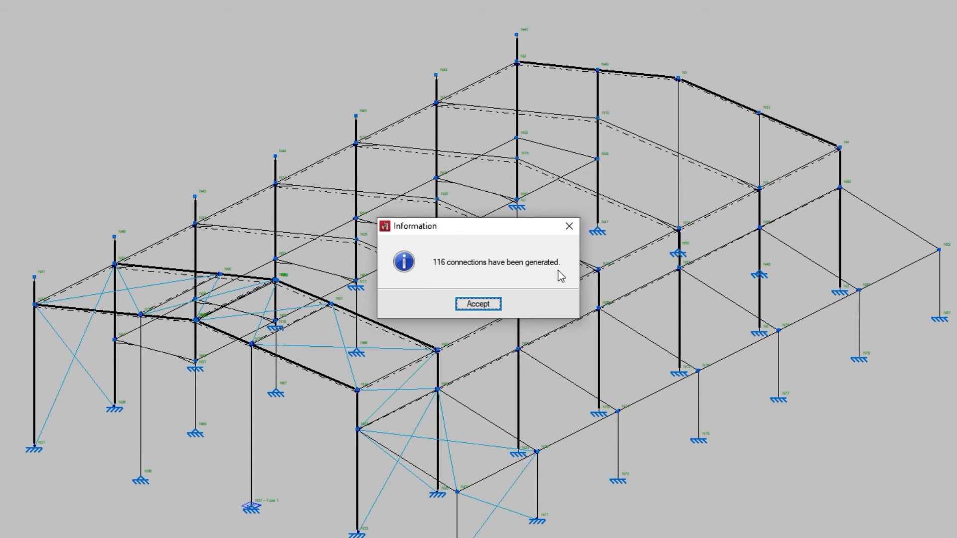
{"action": "left_click", "coordinate": [491, 304]}
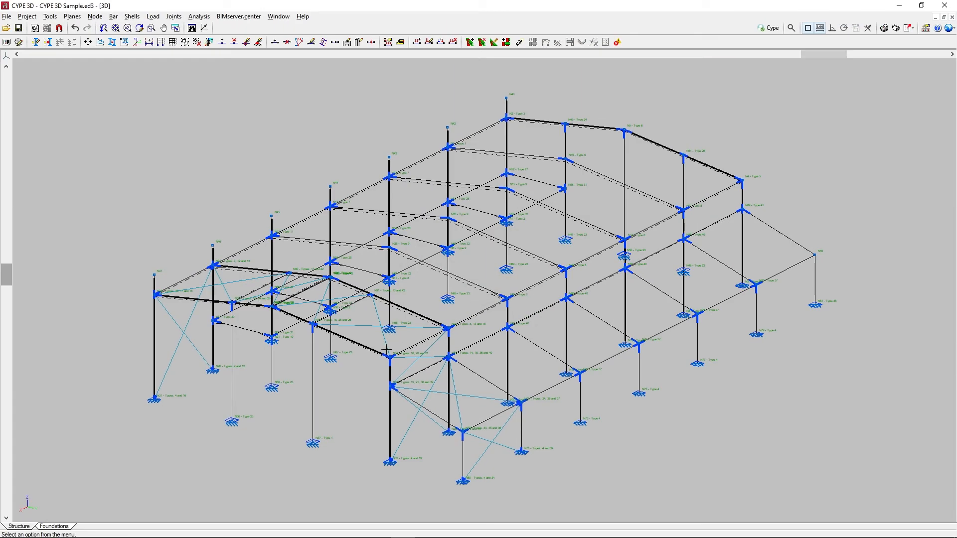
Step: Try to create a new joint at node N82, where the R 150 column meets the IPE240 and IPE160 beams
{"action": "middle_click_drag", "start_coordinate": [116, 394], "coordinate": [654, 392], "text": "shift"}
{"action": "scroll", "coordinate": [420, 399], "scroll_direction": "up", "scroll_amount": 8}
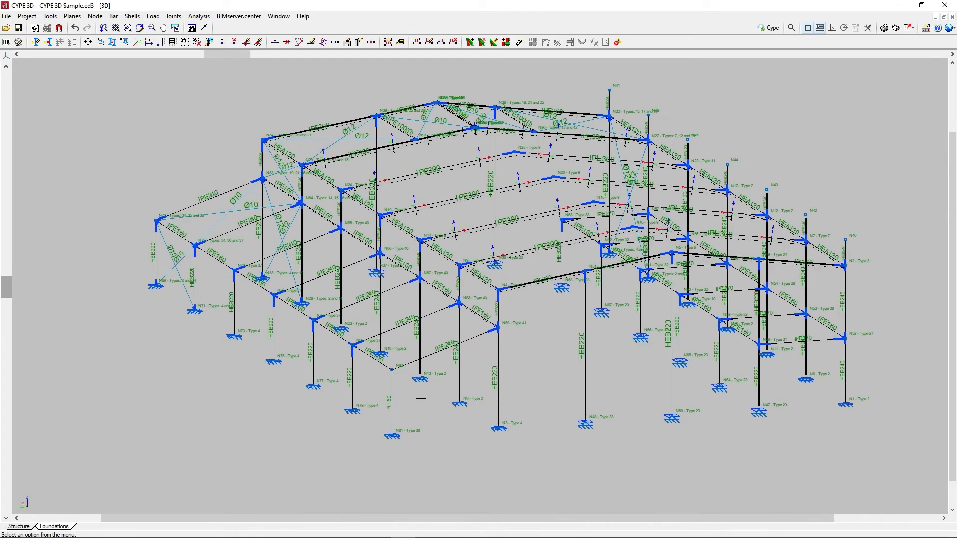
{"action": "scroll", "coordinate": [420, 398], "scroll_direction": "up", "scroll_amount": 1}
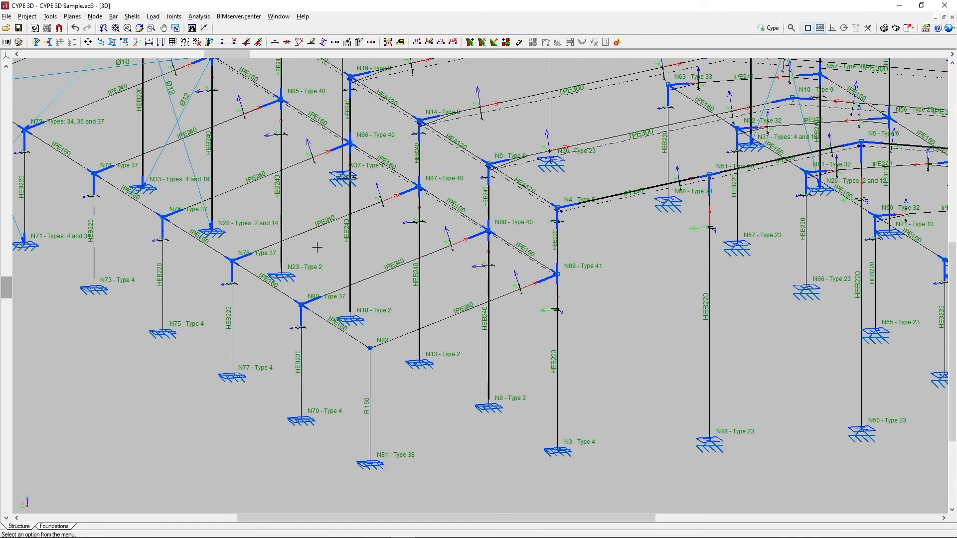
{"action": "left_click", "coordinate": [174, 16]}
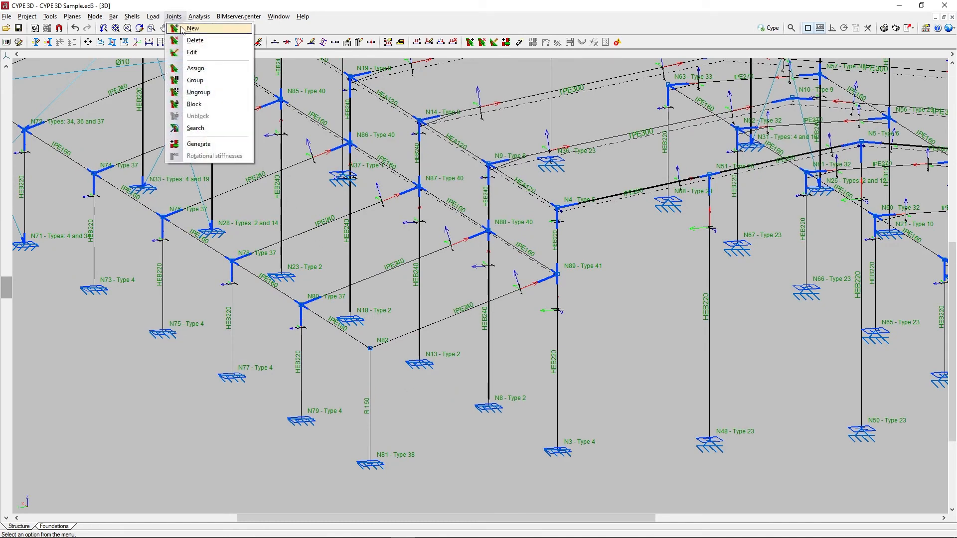
{"action": "left_click", "coordinate": [185, 23]}
{"action": "left_click", "coordinate": [370, 348]}
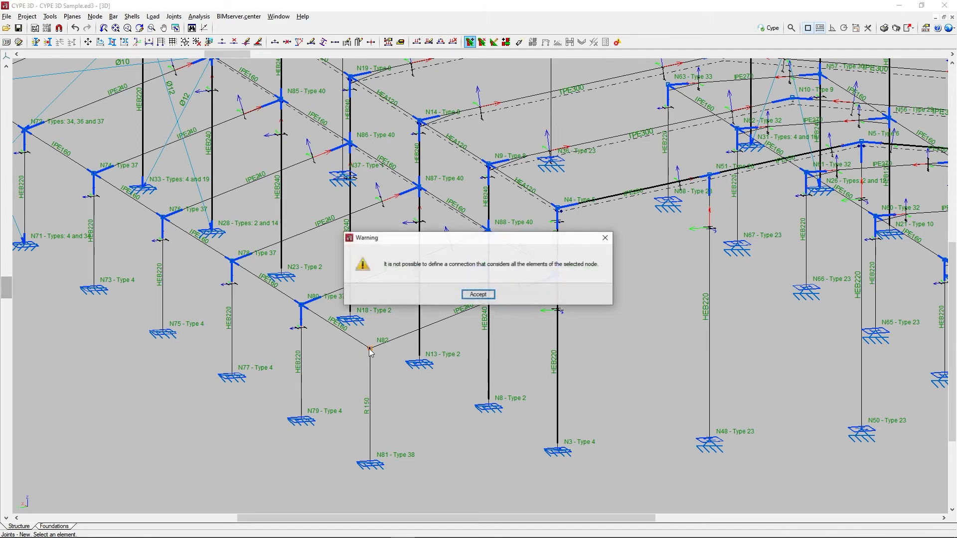
{"action": "left_click", "coordinate": [469, 295]}
Step: Describe the R 150 column below node N82 as an HEB240 simple section
{"action": "left_click", "coordinate": [114, 17]}
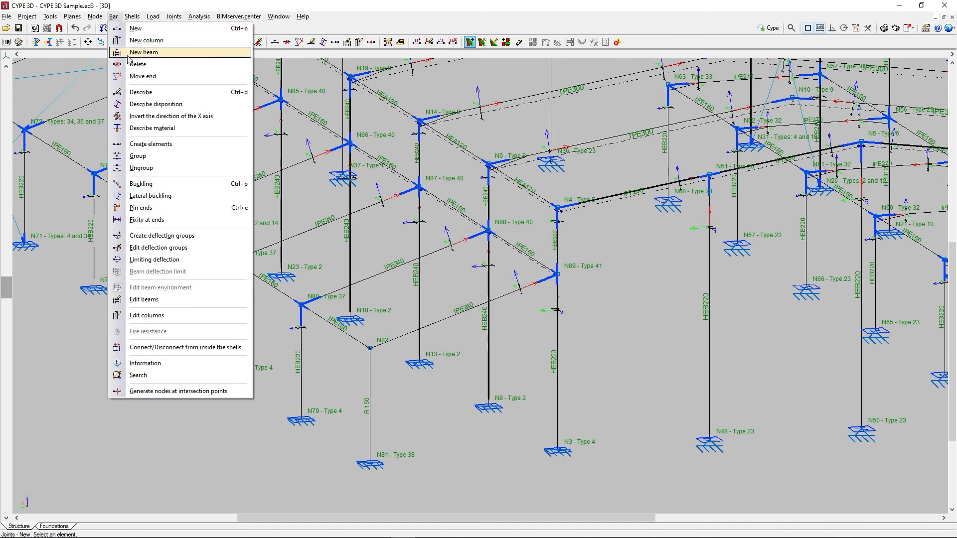
{"action": "left_click", "coordinate": [131, 94]}
{"action": "left_click", "coordinate": [371, 398]}
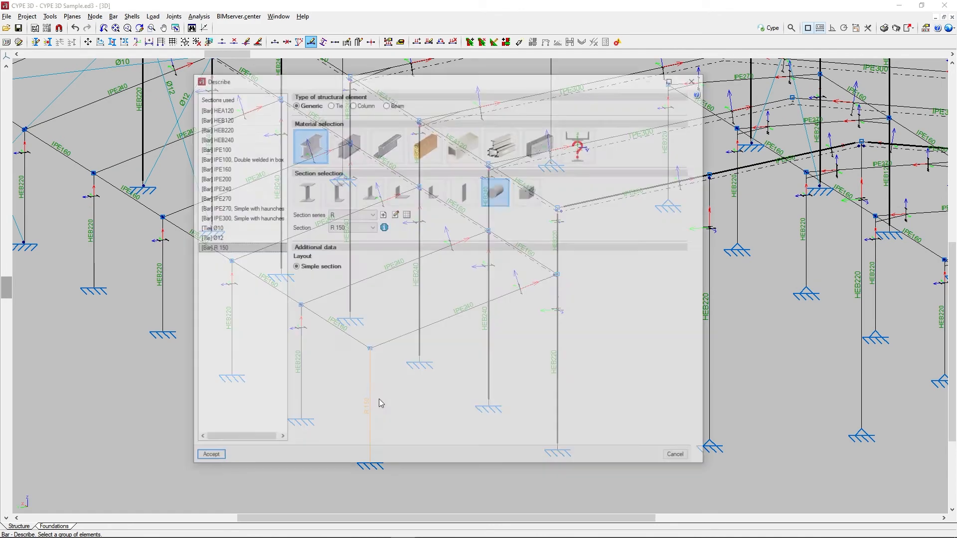
{"action": "left_click", "coordinate": [305, 200]}
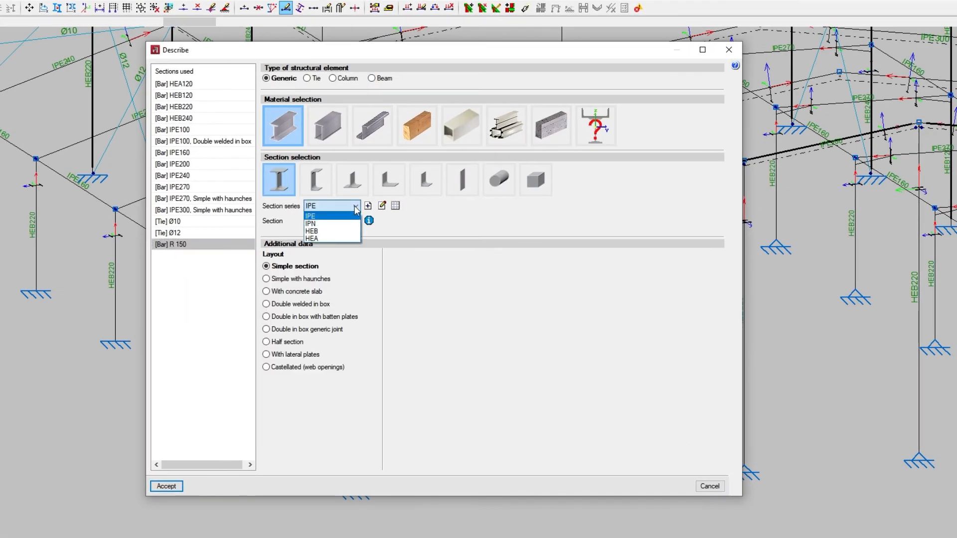
{"action": "left_click", "coordinate": [312, 231]}
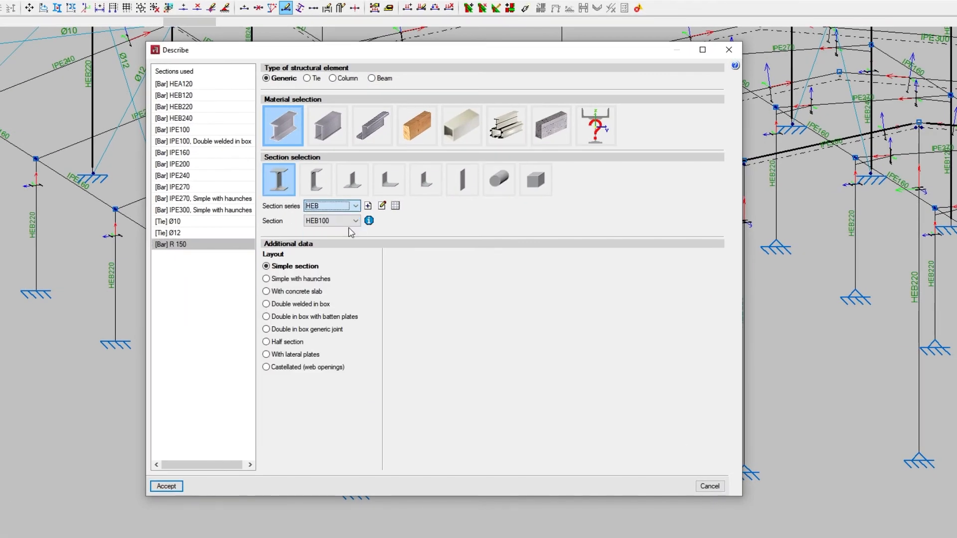
{"action": "left_click", "coordinate": [356, 220]}
{"action": "left_click", "coordinate": [342, 286]}
{"action": "left_click", "coordinate": [166, 486]}
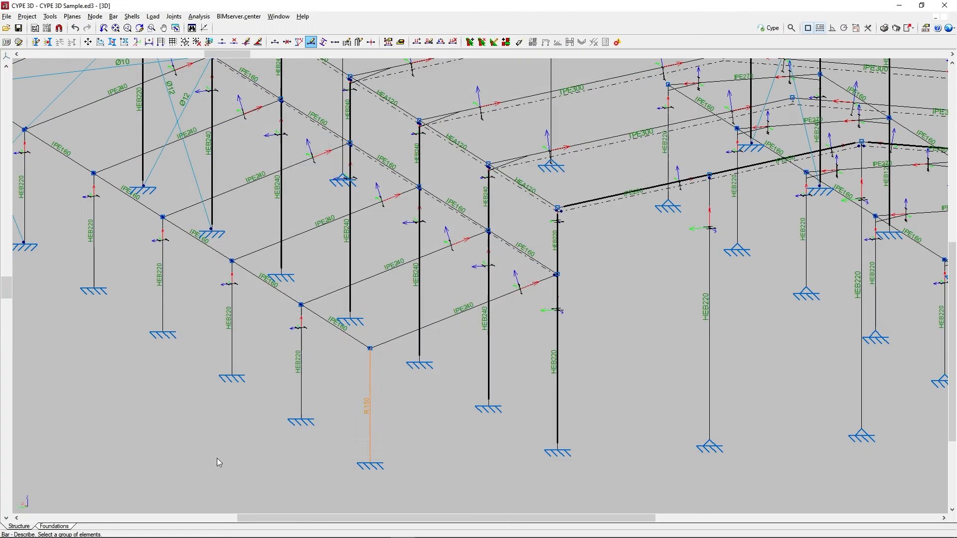
Step: Create a new joint at node N82 between the HEB240 column and the IPE240 and IPE160 beams, and accept it
{"action": "left_click", "coordinate": [173, 16]}
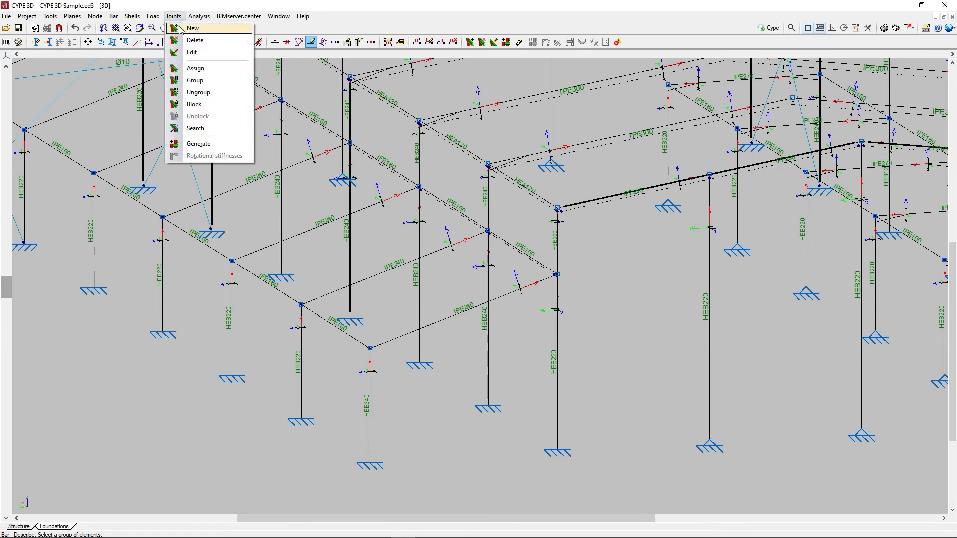
{"action": "left_click", "coordinate": [197, 25]}
{"action": "left_click", "coordinate": [370, 348]}
{"action": "middle_click_drag", "start_coordinate": [588, 355], "coordinate": [403, 350]}
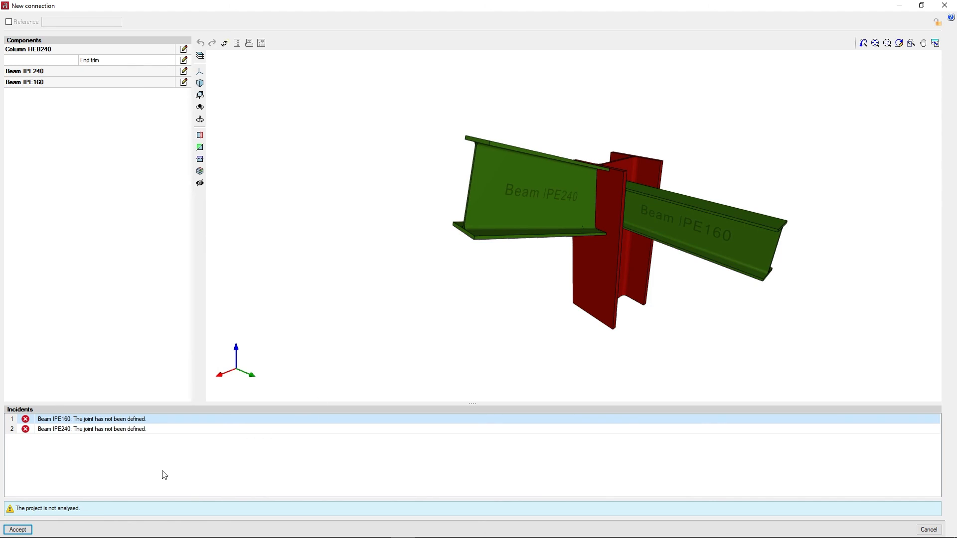
{"action": "left_click", "coordinate": [31, 529]}
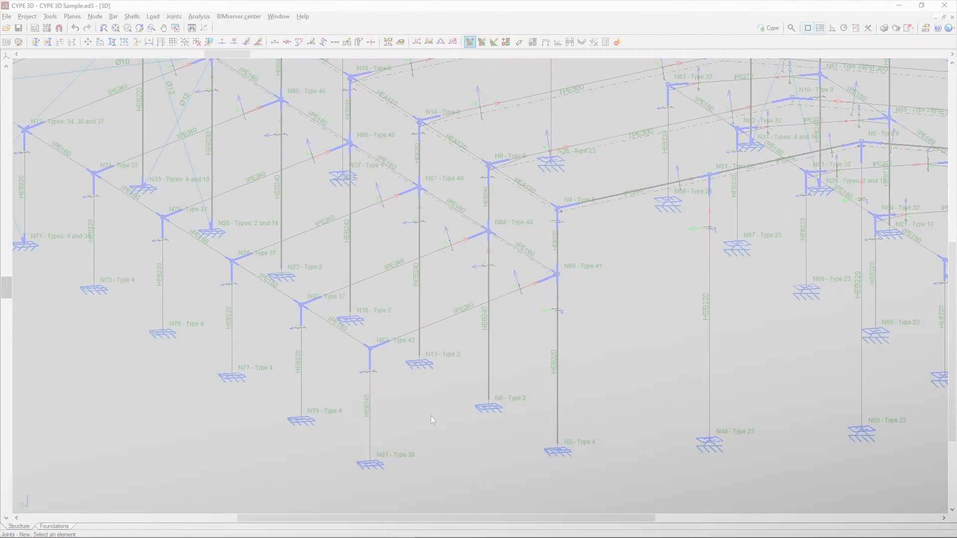